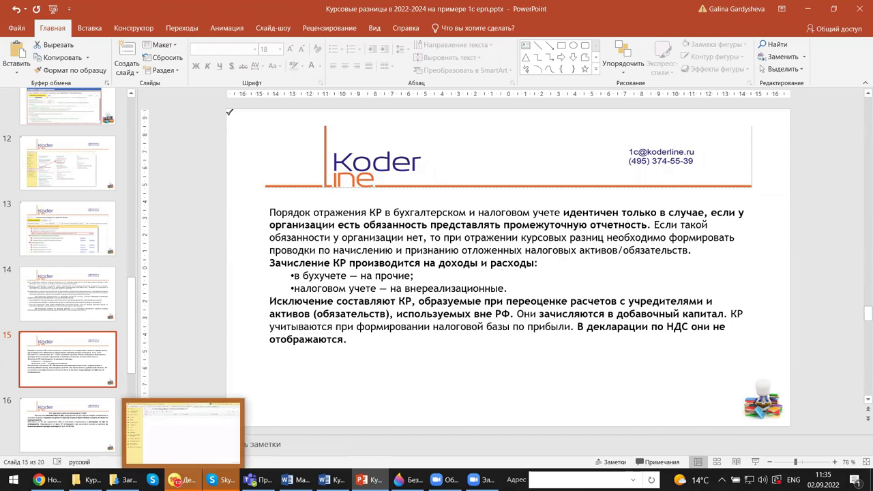
Step: Switch to the 1C:ERP demo database and open the Регламентированные отчеты list of the regulated accounting section
click(183, 433)
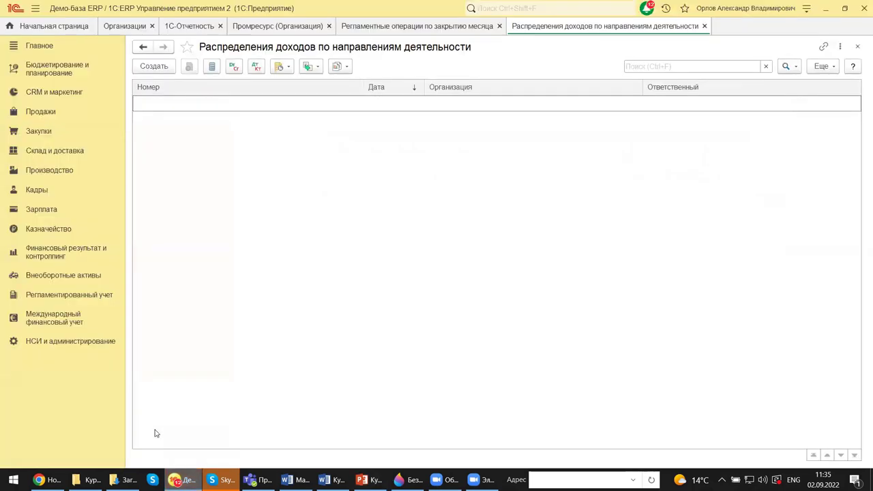
click(39, 297)
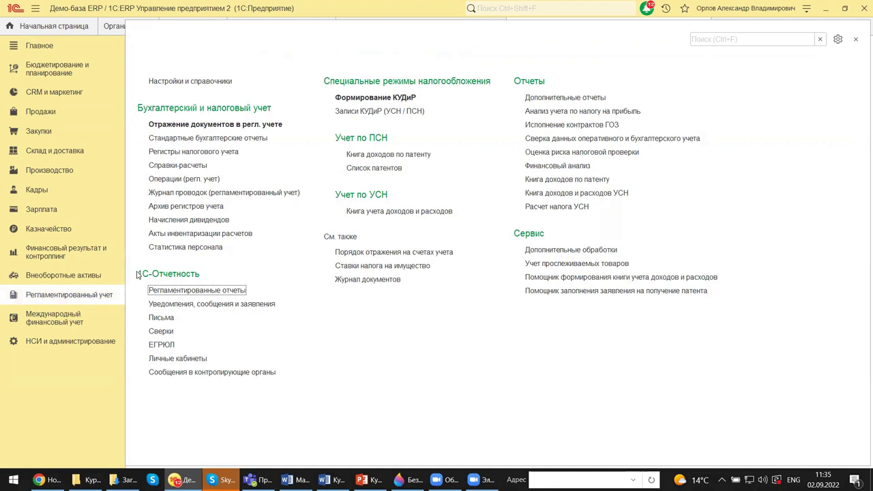
click(193, 290)
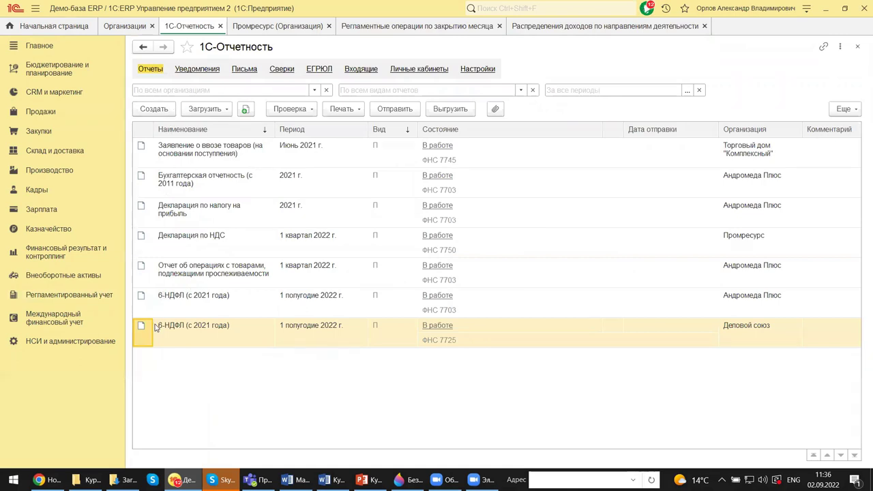
click(59, 254)
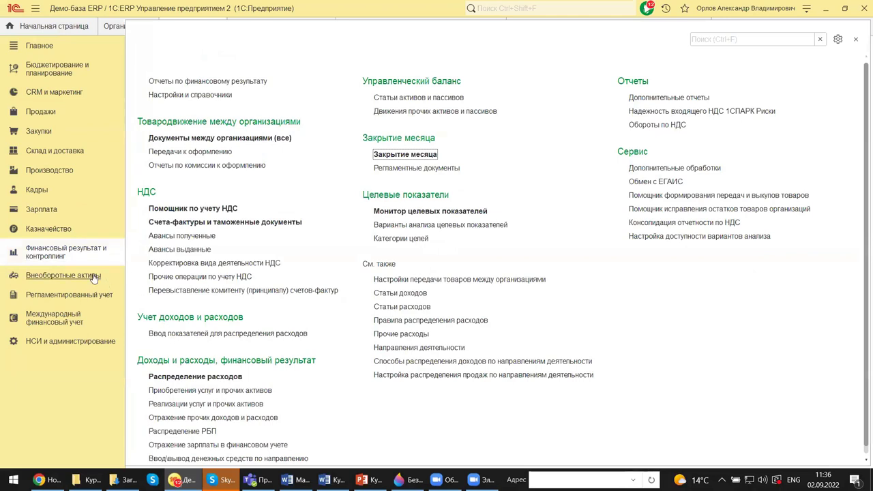
click(59, 294)
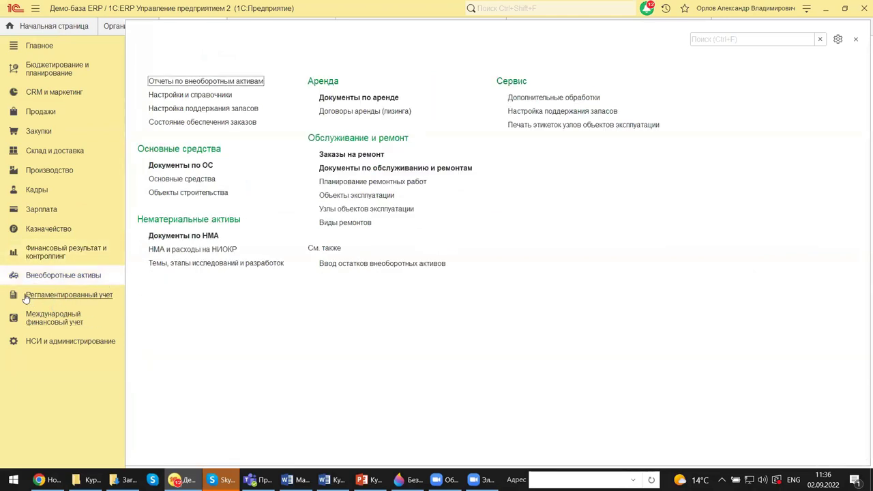
click(26, 298)
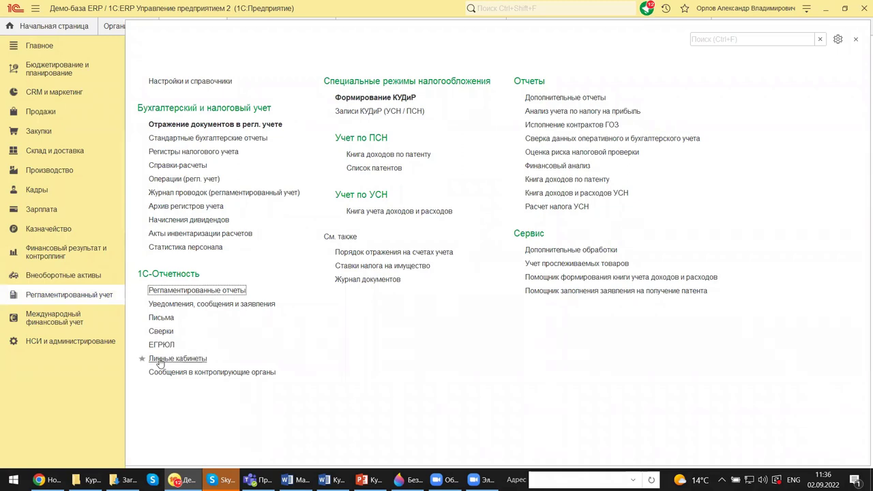
click(163, 292)
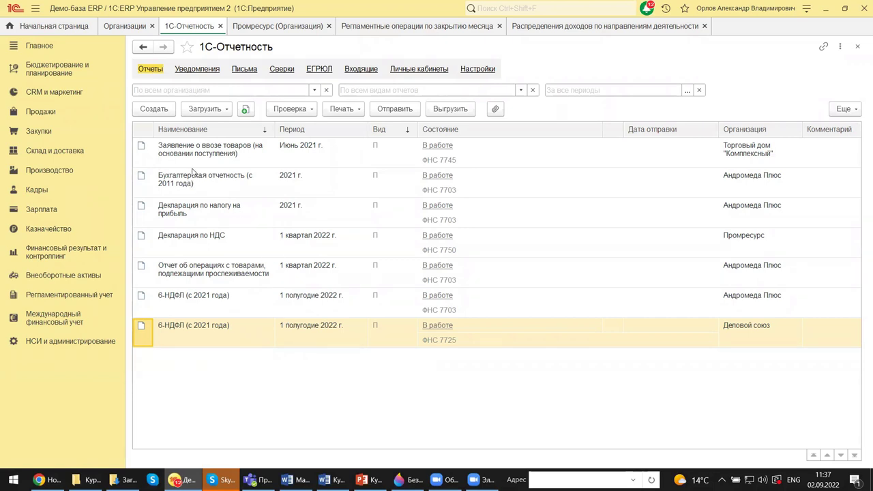
Step: Try to open the 2021 profit tax declaration of Андромеда Плюс, dismiss the outdated-form warning and close the reports list
click(183, 213)
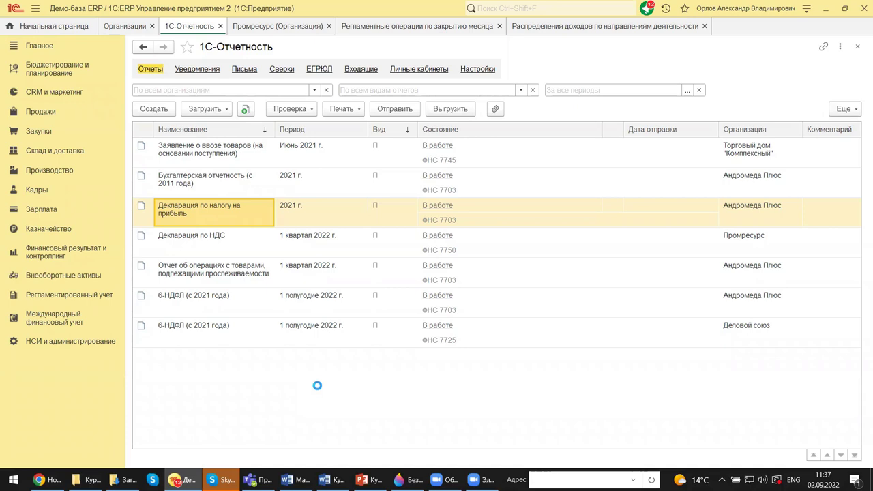
click(245, 112)
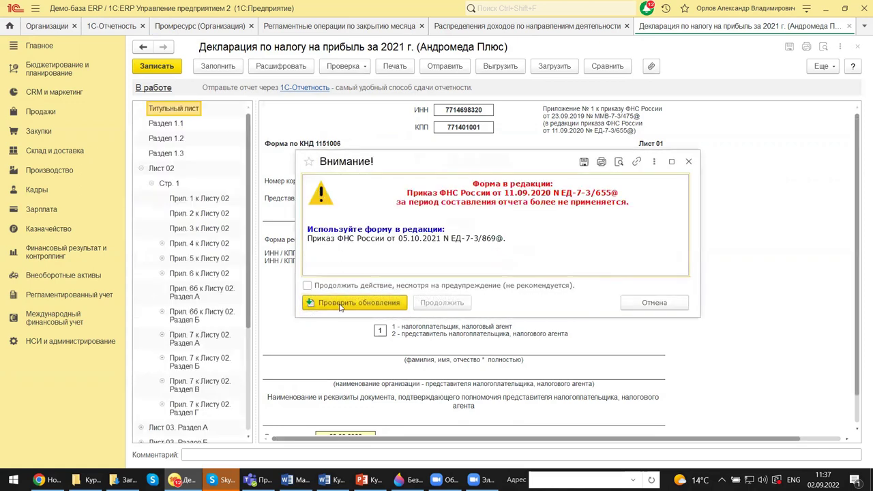
click(688, 162)
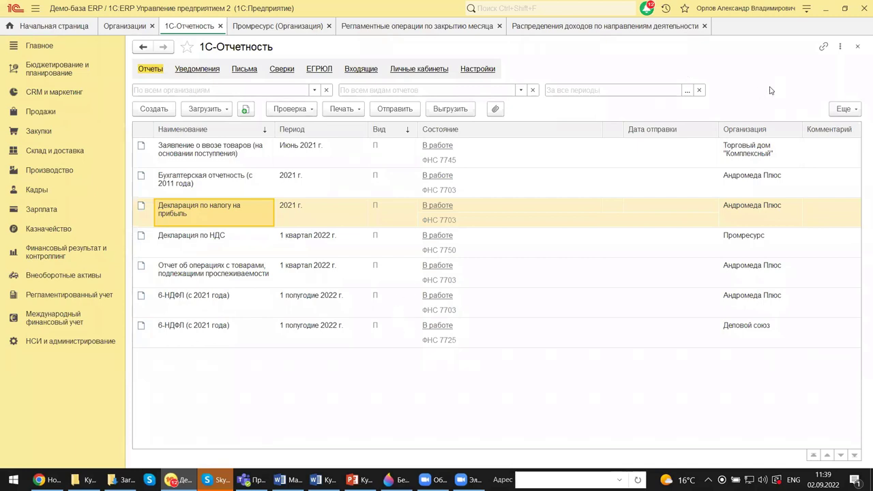
click(858, 46)
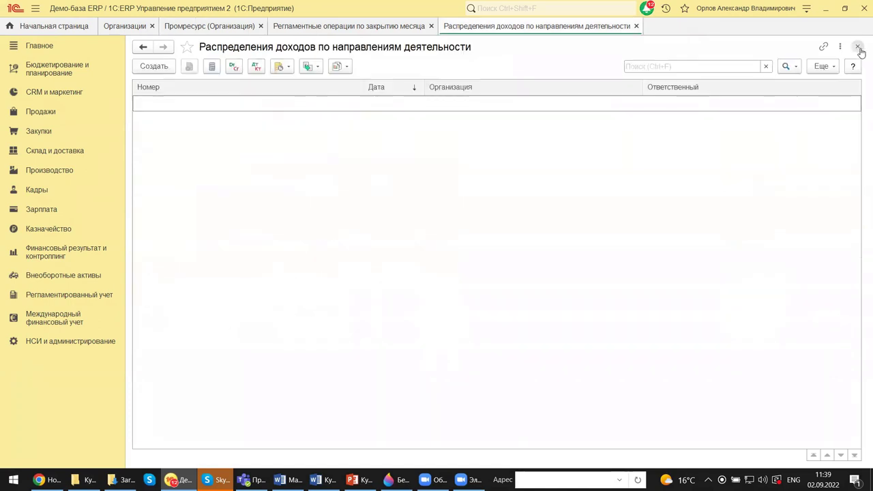
Step: Open Личные кабинеты in 1С-Отчетность, dismiss the service offer and go to the ФНС: Личный кабинет налогоплательщика ЮЛ site
click(59, 295)
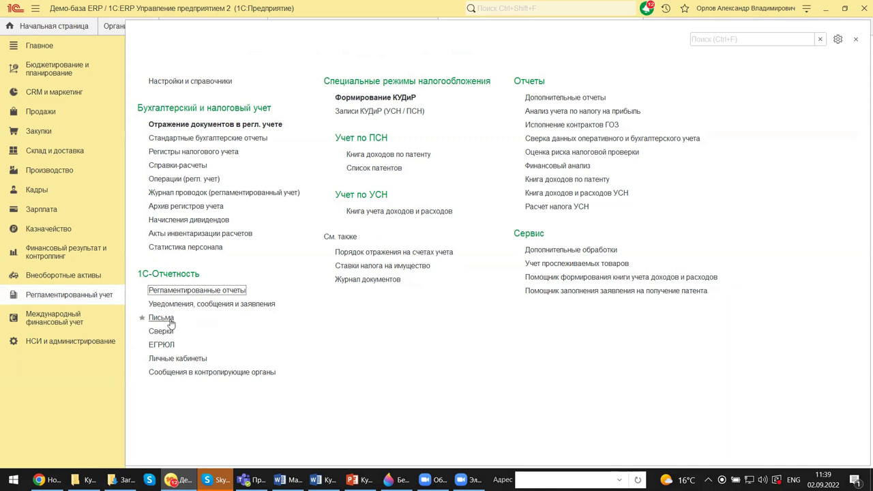
click(173, 358)
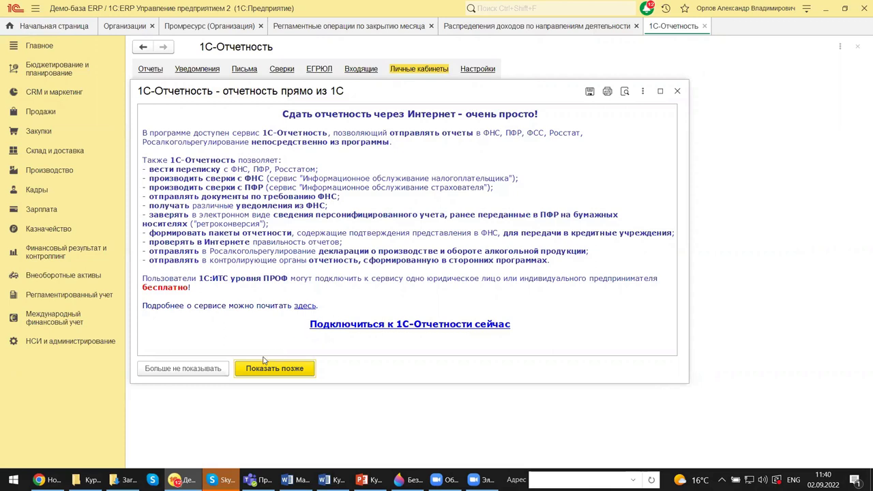
click(679, 93)
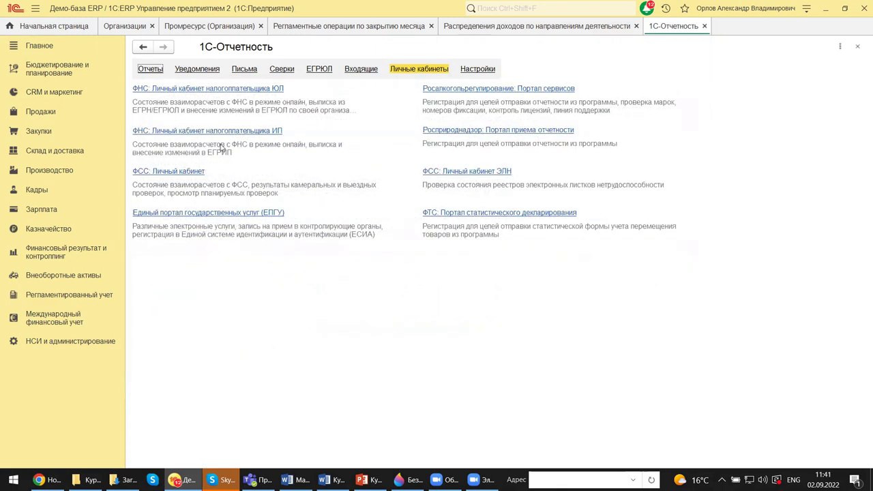
click(176, 130)
click(181, 90)
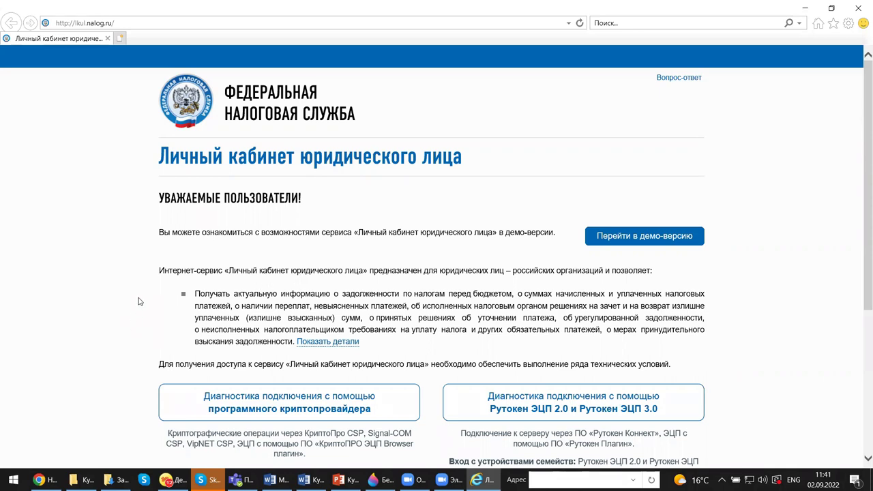
Step: Look through the legal entity account page of the Federal Tax Service, and close the browser and the 1С-Отчетность page
click(620, 244)
scroll(750, 271, down, 1)
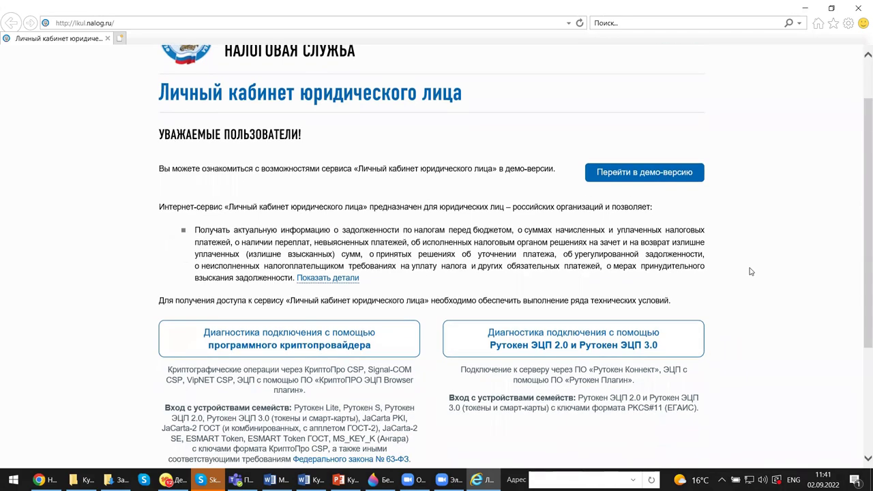
scroll(750, 271, down, 3)
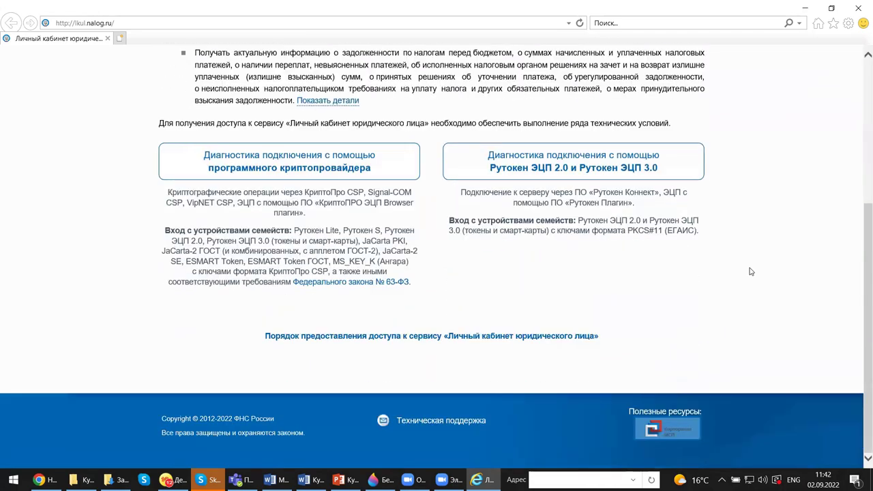
scroll(784, 249, up, 4)
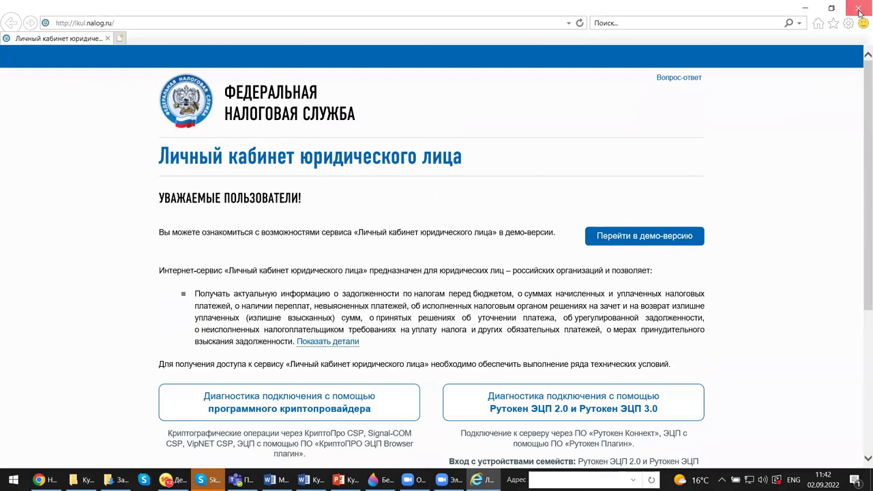
click(859, 12)
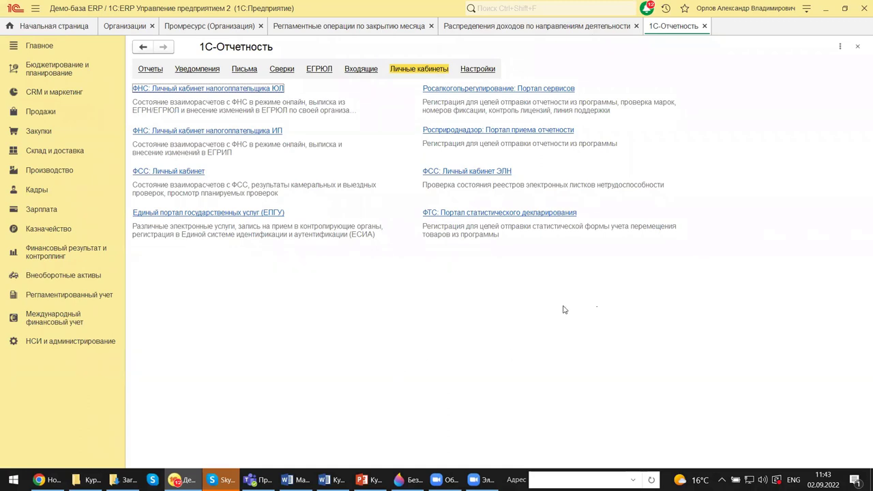
click(858, 46)
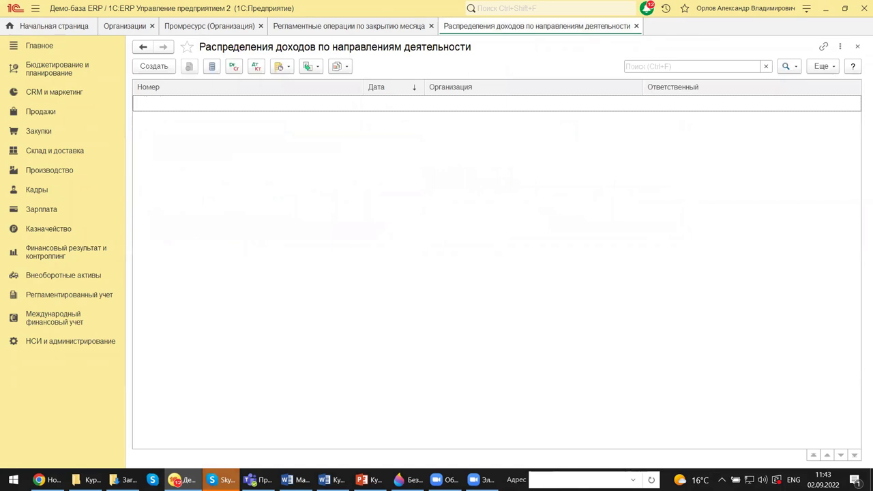
Step: Switch to the PowerPoint presentation and show slide 16 on exchange differences in the VAT declaration
mouse_move(368, 479)
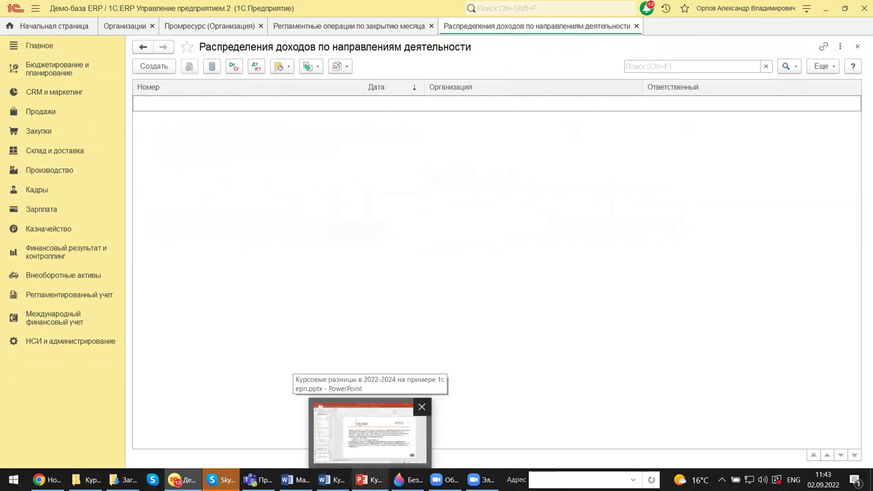
click(369, 479)
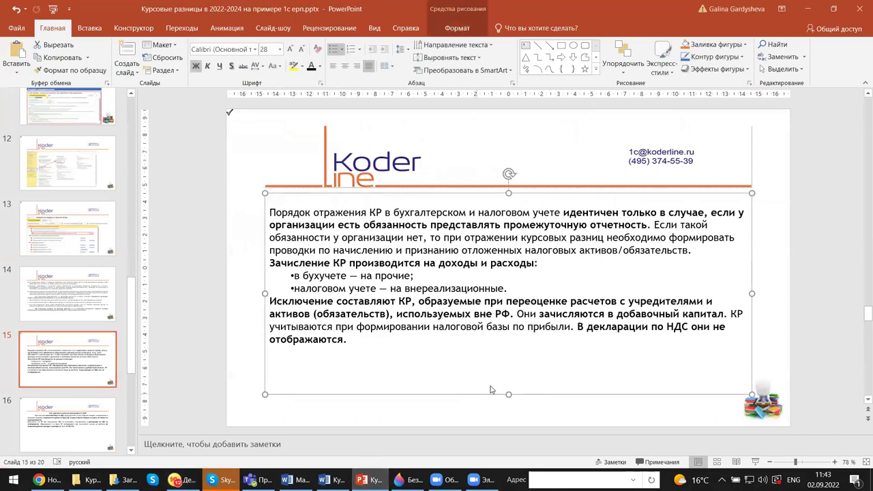
click(69, 422)
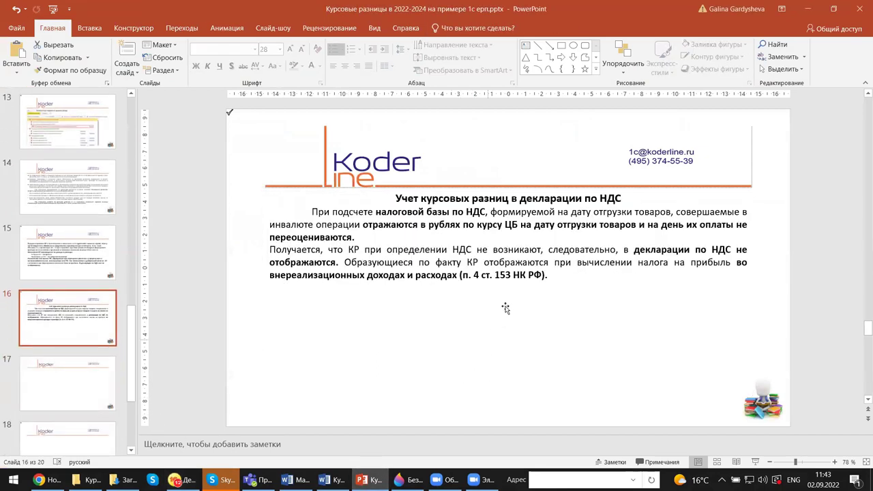
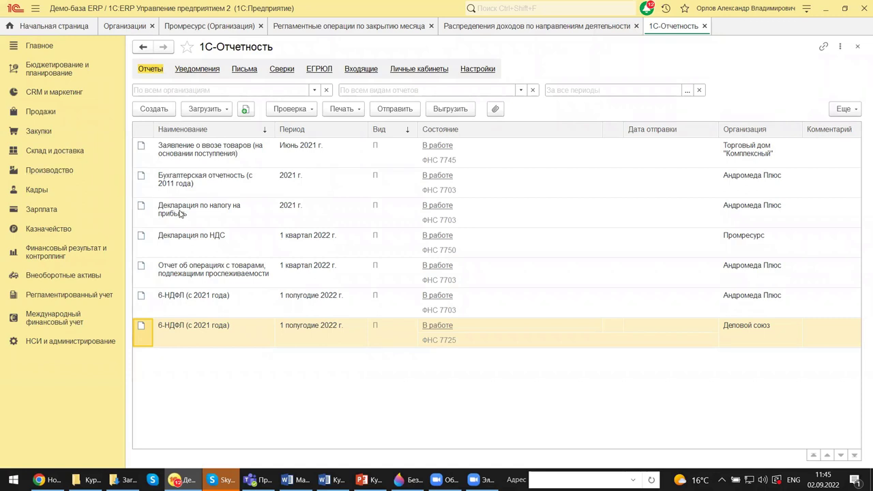
Step: Open the 2021 profit tax declaration of Андромеда Плюс, choosing to continue despite the outdated-form warning
click(442, 206)
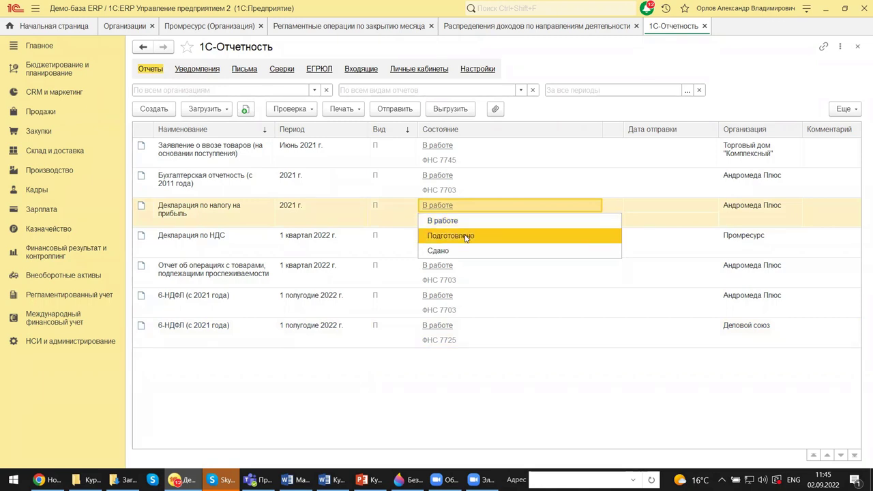
key(Escape)
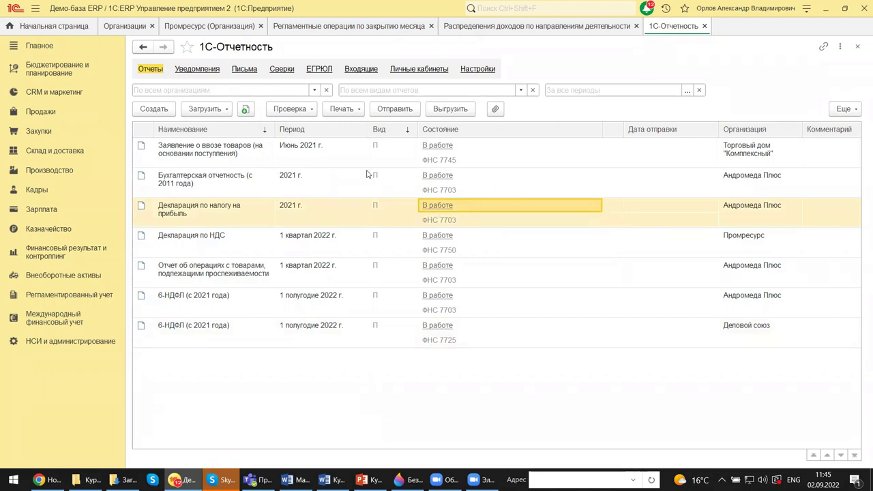
click(171, 210)
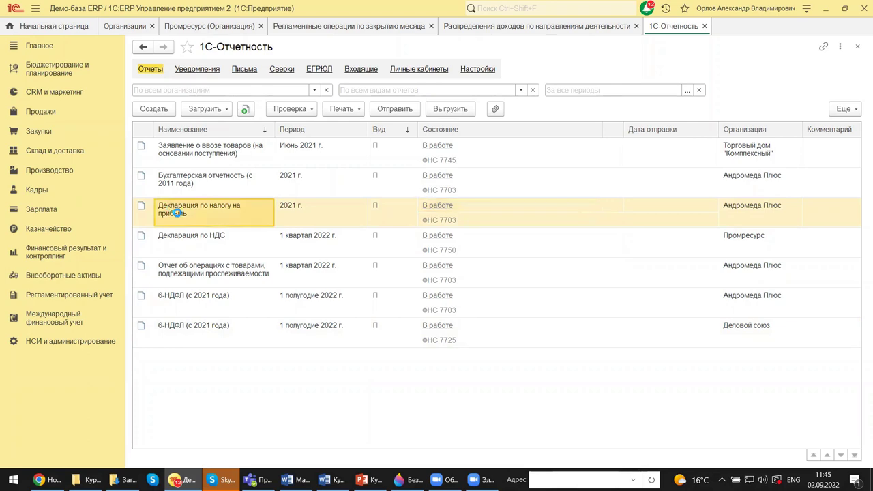
double_click(176, 213)
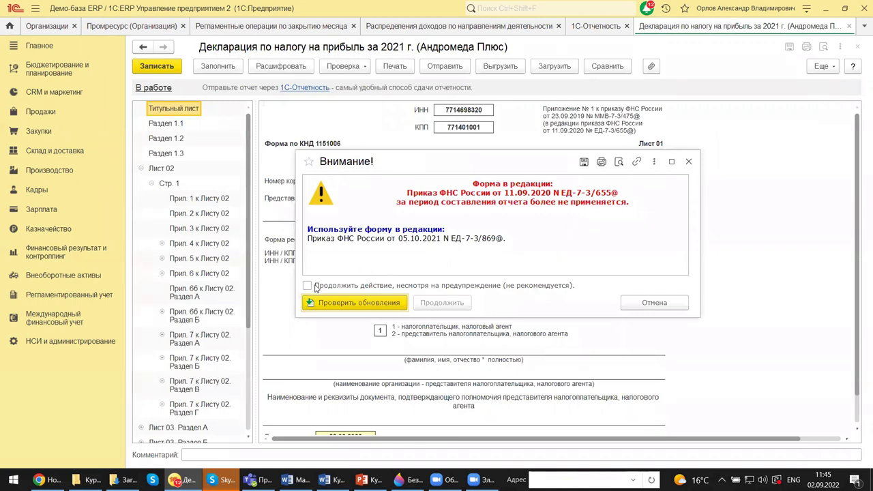
click(307, 286)
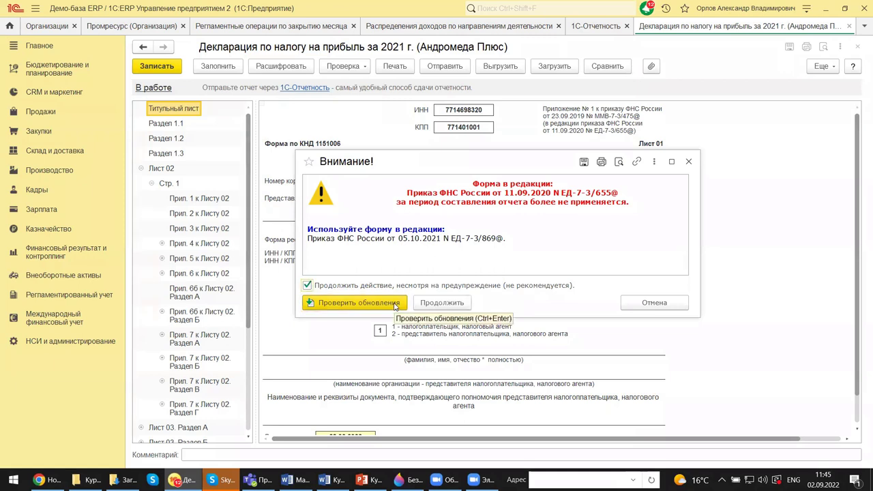
click(431, 303)
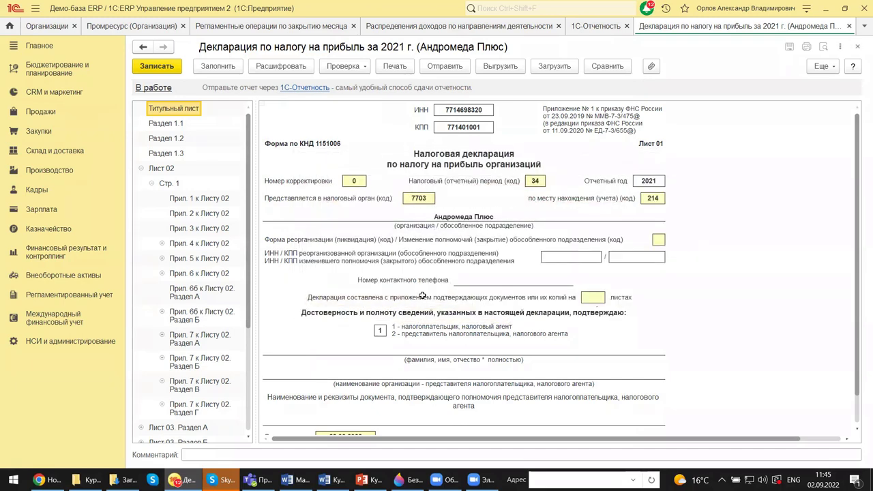
Step: Review the declaration's title page and the Внереализационные доходы line 100 in Приложение 1 к Листу 02
scroll(423, 296, down, 5)
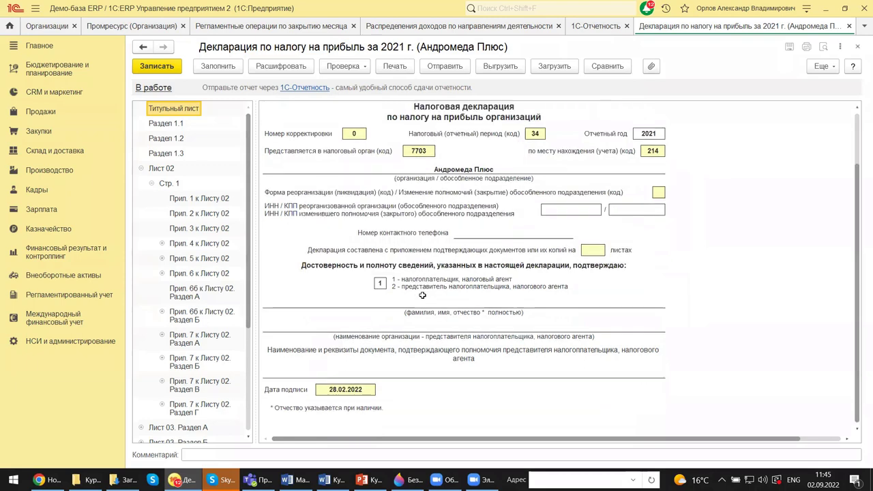
scroll(390, 258, up, 5)
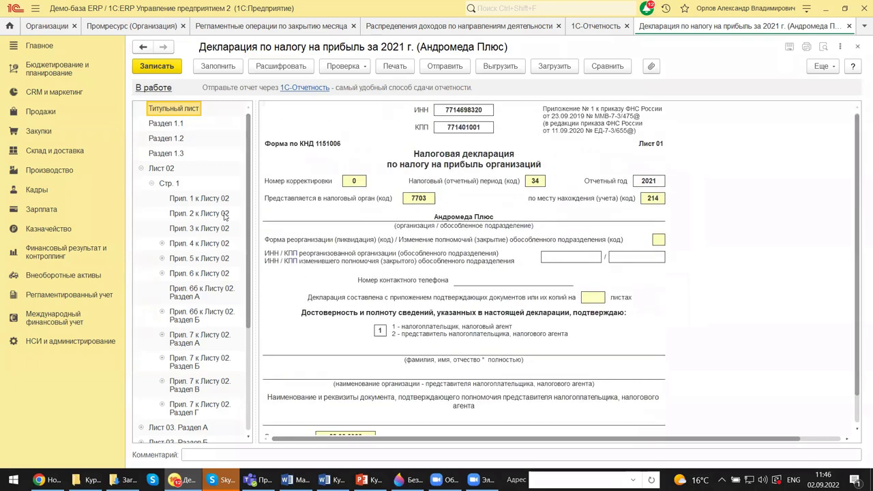
click(195, 199)
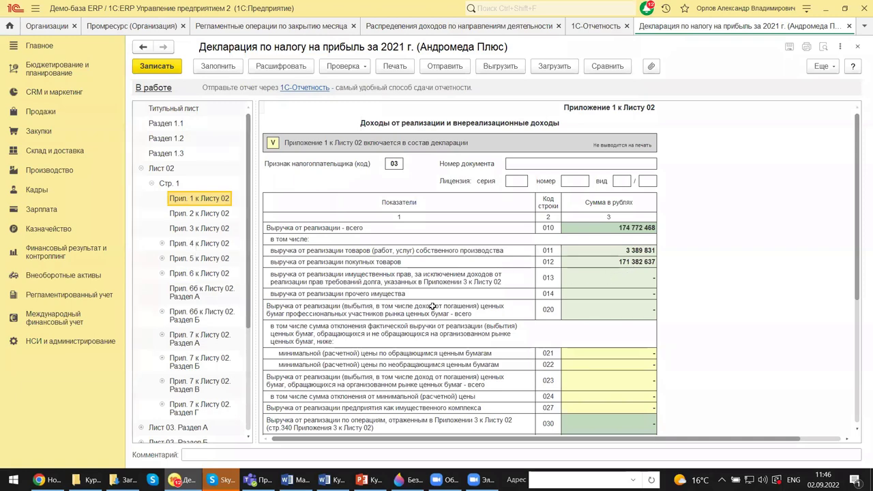
scroll(430, 307, down, 1)
scroll(447, 307, down, 2)
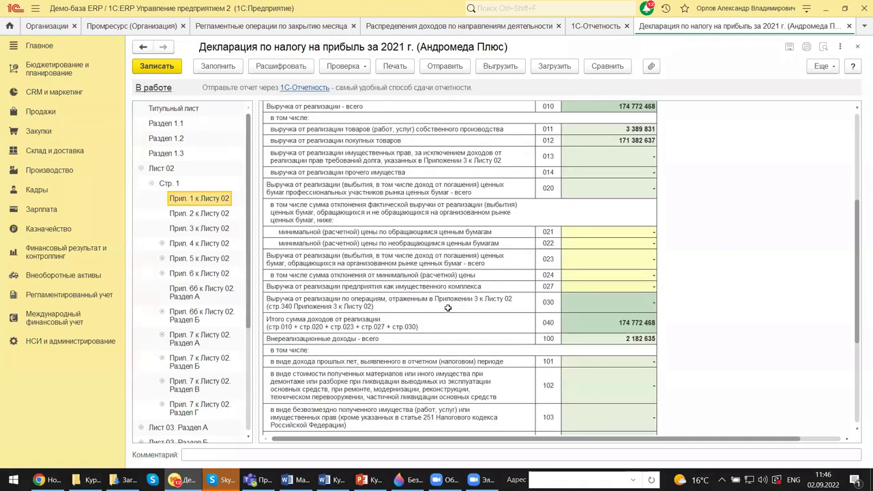
click(409, 337)
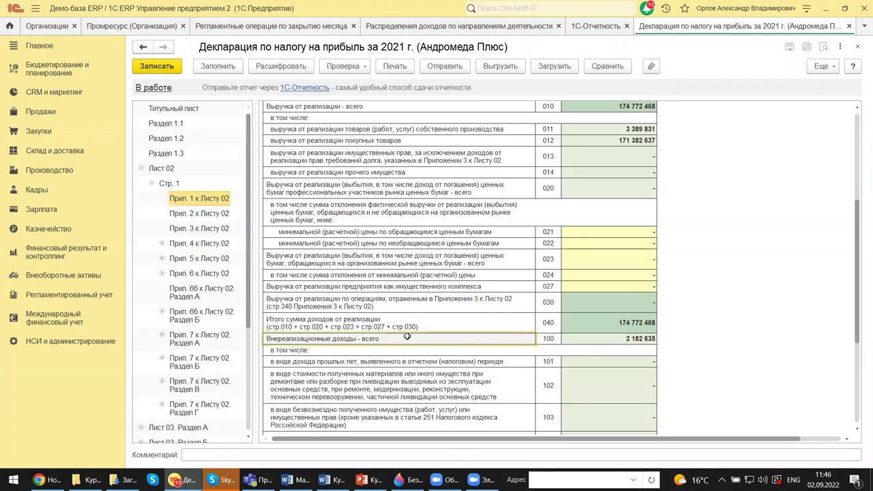
Step: Review the line 100 amount in Приложение 1 and the expense lines in Приложение 2 к Листу 02, and close the declaration
click(574, 340)
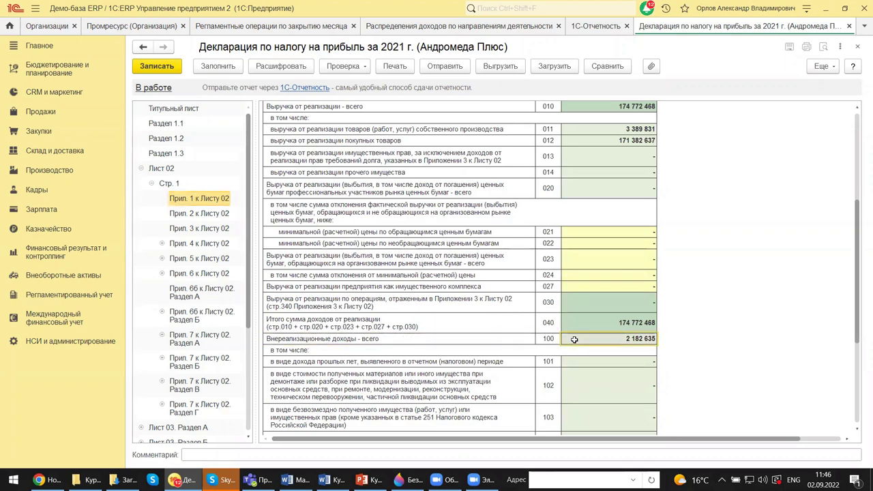
click(215, 214)
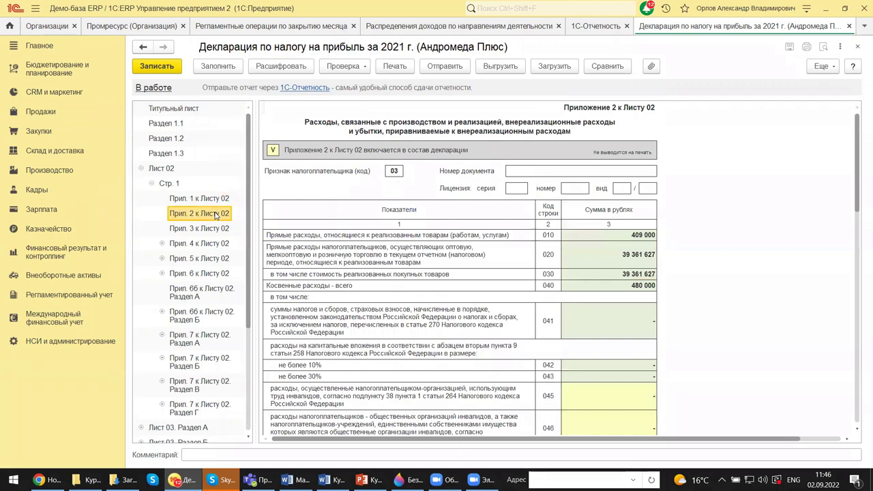
scroll(615, 319, down, 7)
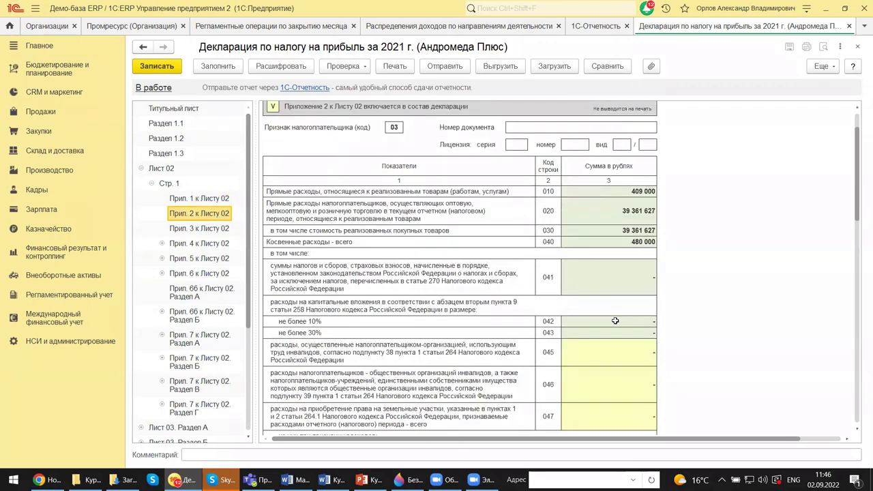
scroll(615, 319, down, 10)
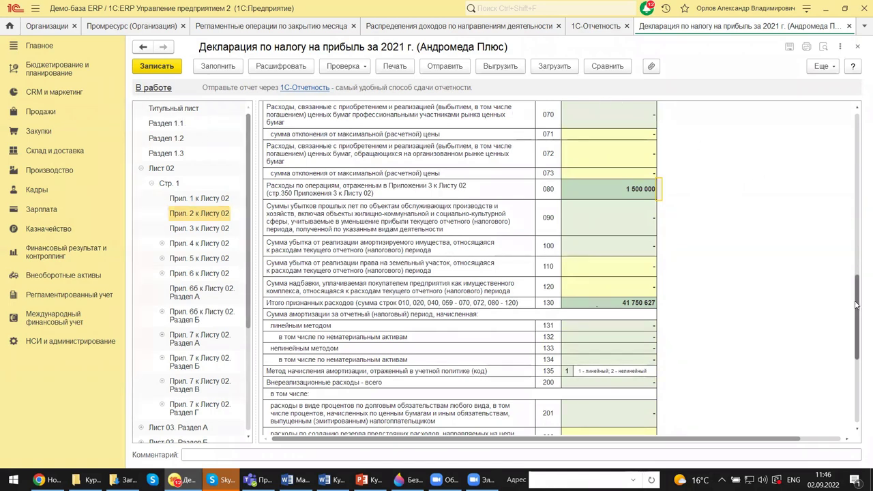
drag(857, 311, 857, 140)
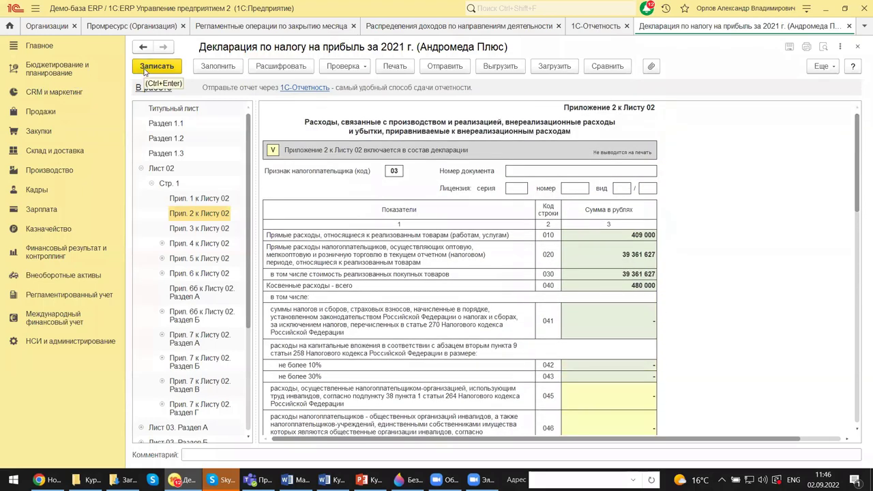
click(857, 46)
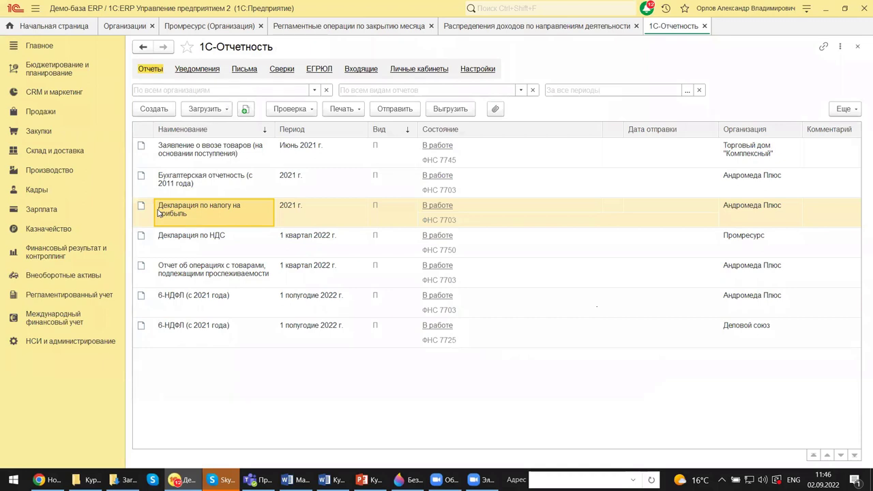
Step: View Раздел 1 of the 6-НДФЛ report of Андромеда Плюс for the first half of 2022, and close the report
click(176, 298)
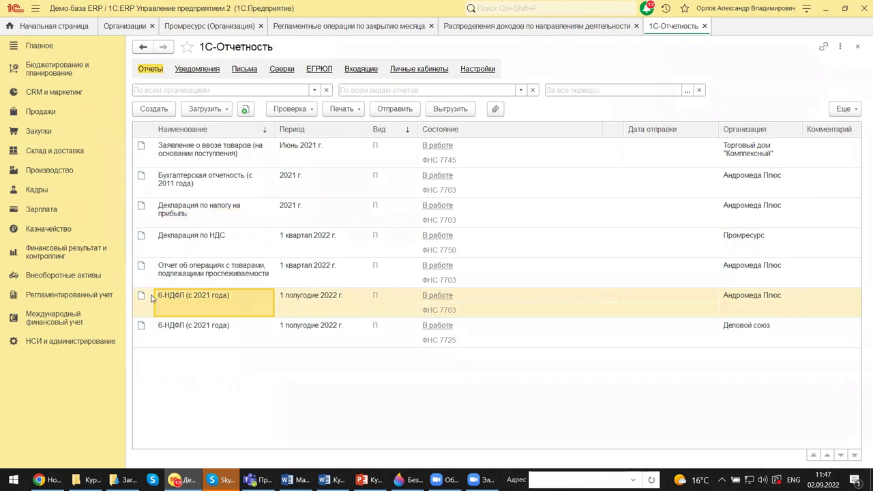
double_click(229, 301)
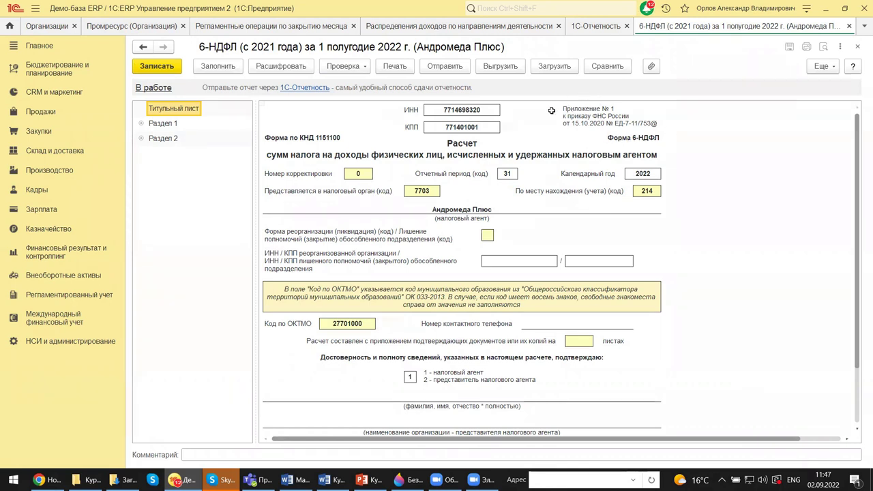
click(141, 124)
click(141, 154)
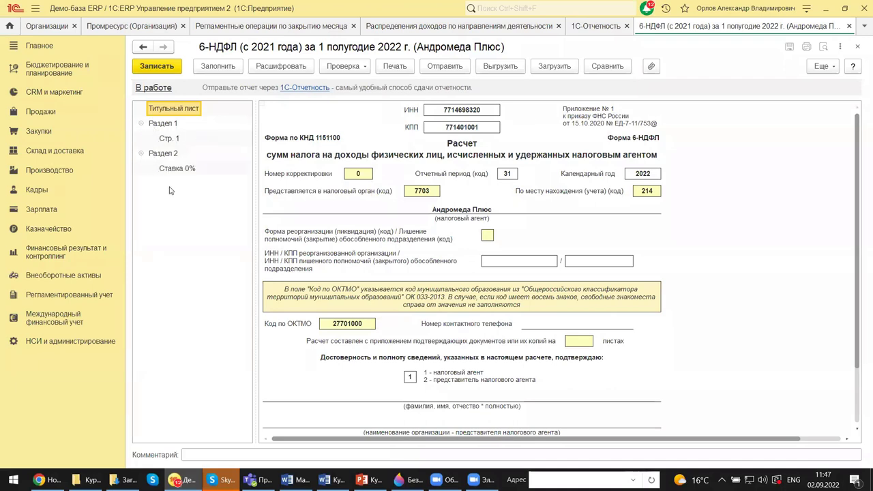
click(169, 139)
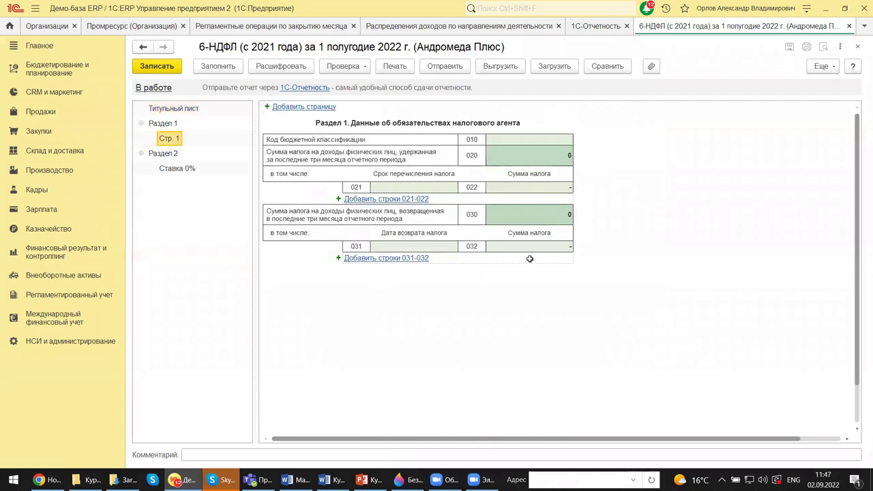
click(858, 48)
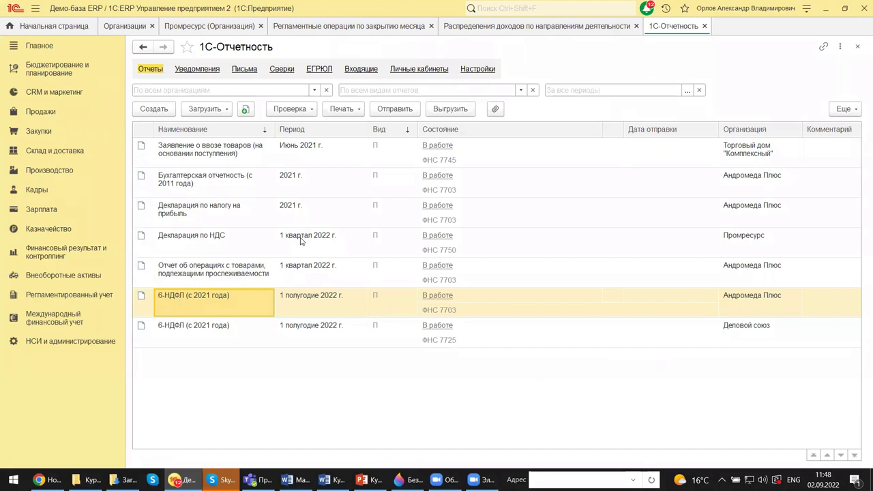
Step: Try to open the Промресурс VAT declaration, and view the title page of the 2021 profit tax declaration of Андромеда Плюс despite the outdated-form warning
click(175, 235)
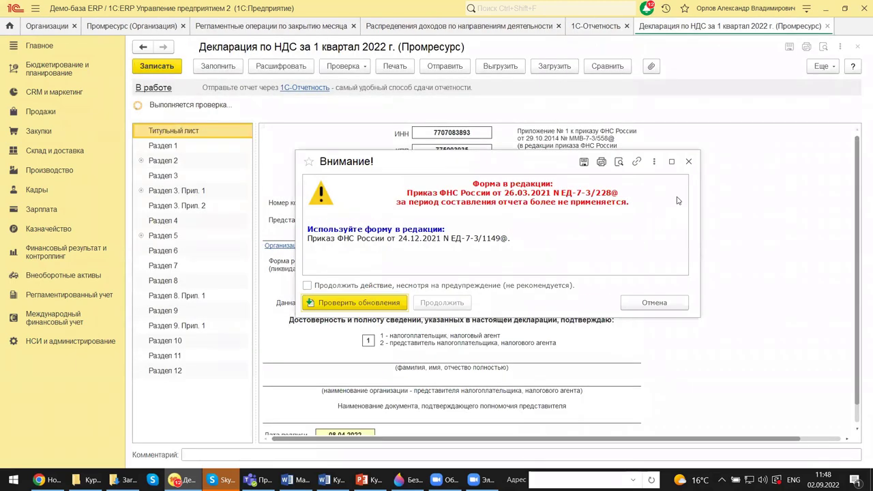
click(689, 162)
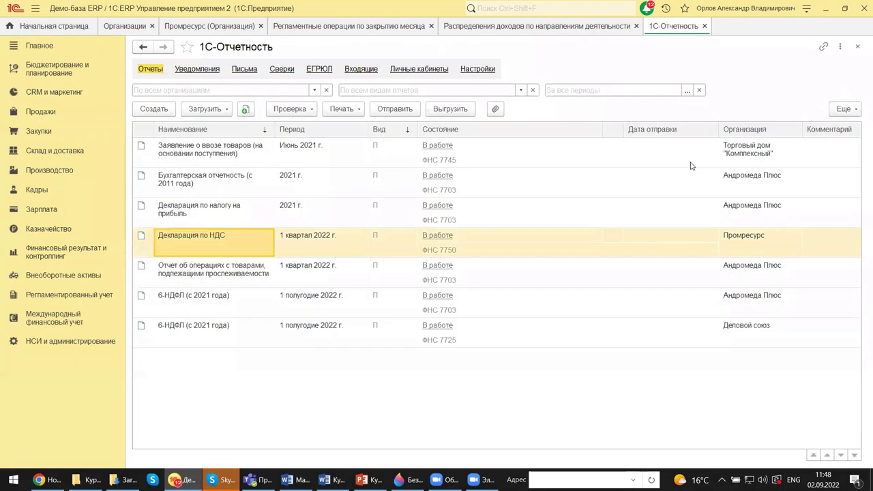
click(203, 210)
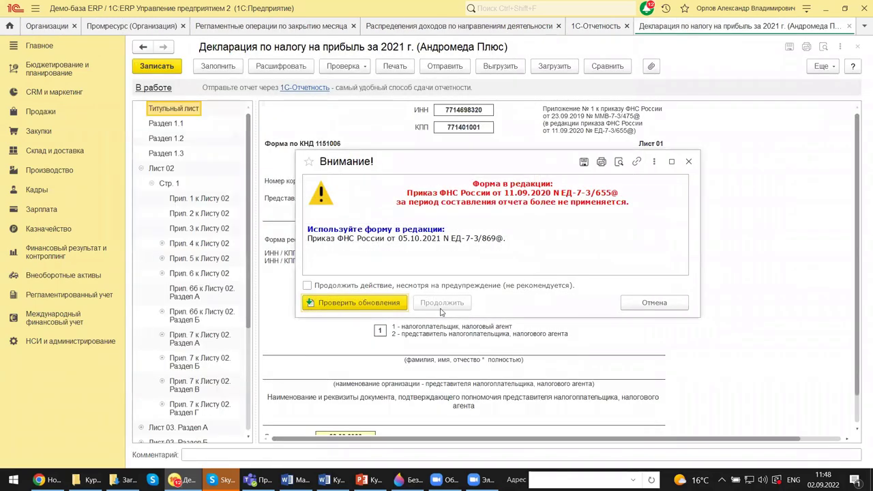
click(307, 286)
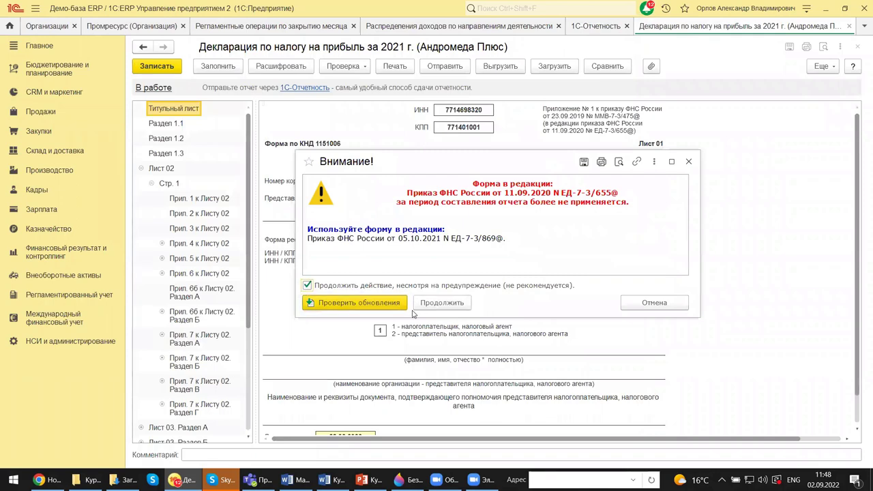
click(429, 302)
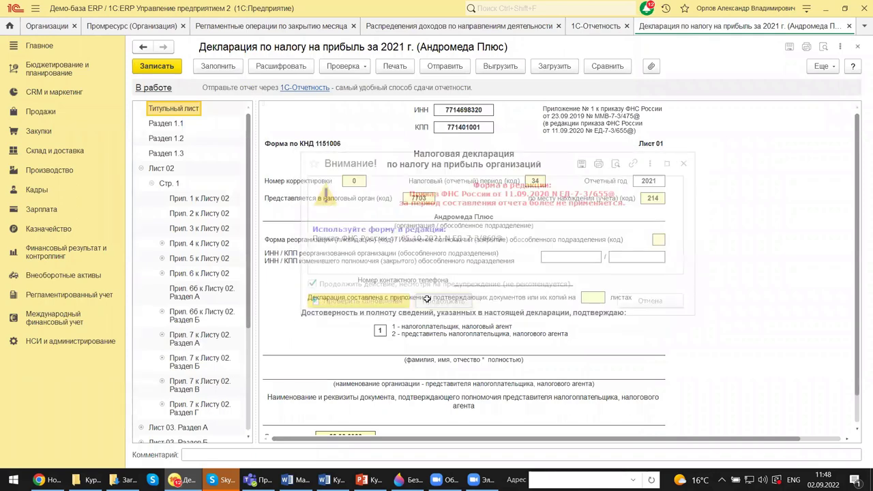
click(317, 144)
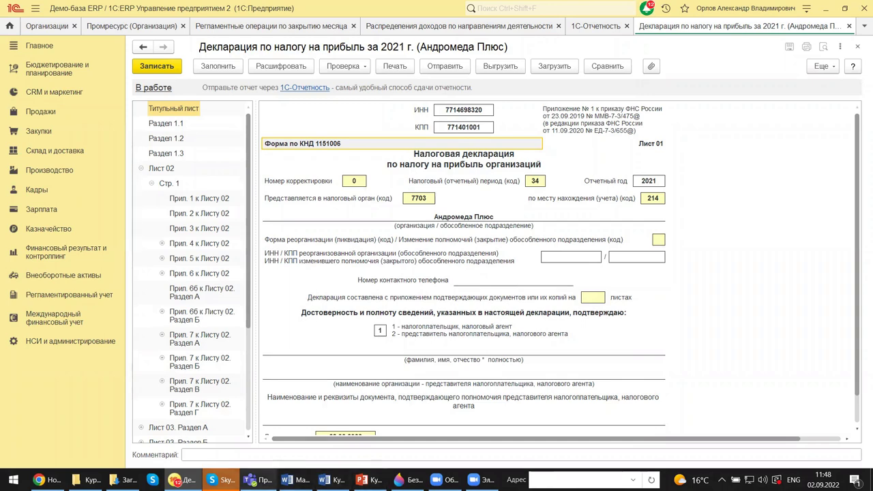
Step: Close the declaration, 1С-Отчетность and the income distribution list, and switch the month-end closing mode to Предварительное закрытие
click(858, 48)
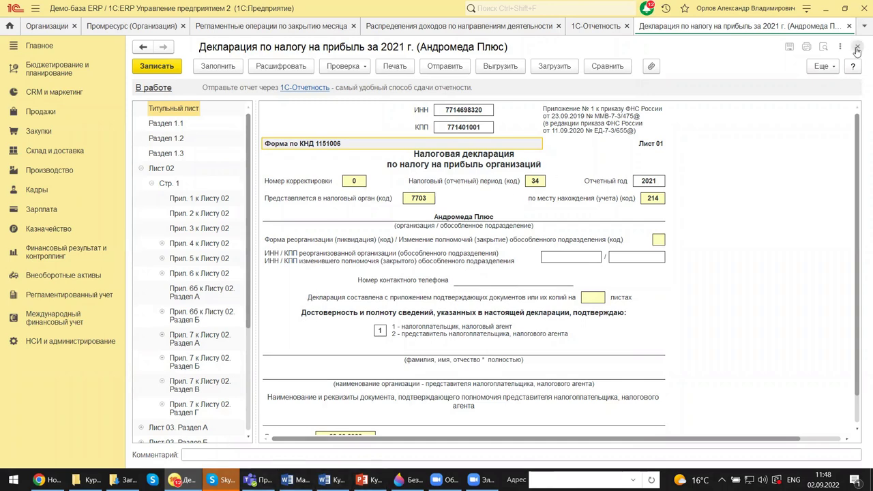
click(858, 46)
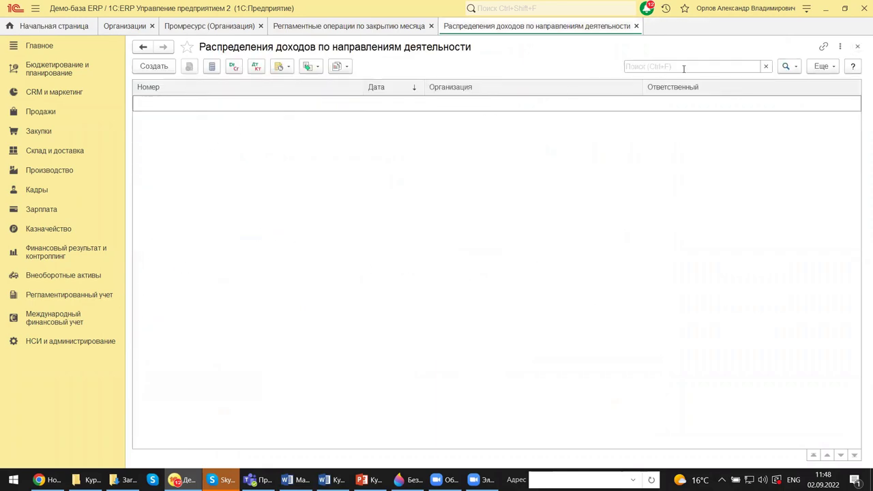
click(857, 47)
click(857, 49)
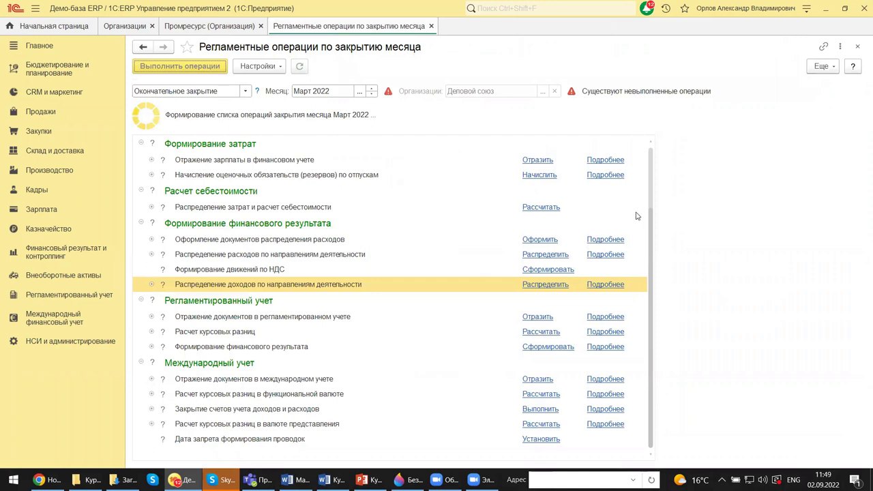
click(246, 90)
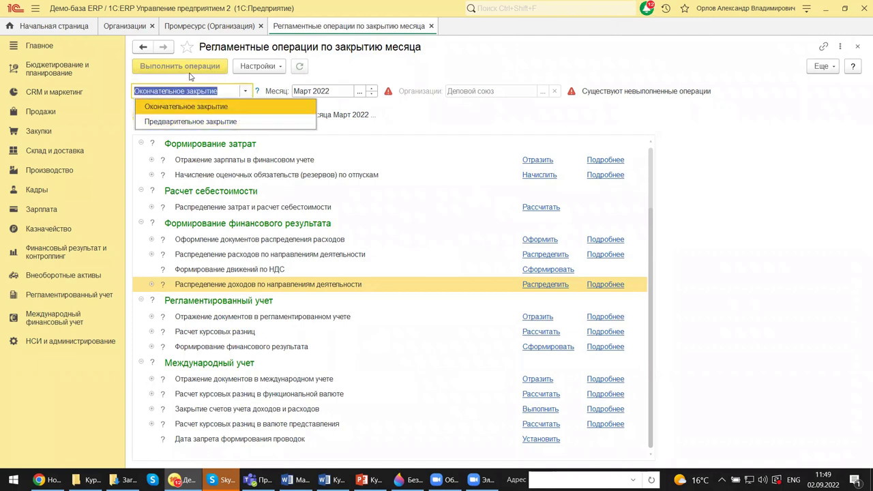
click(223, 122)
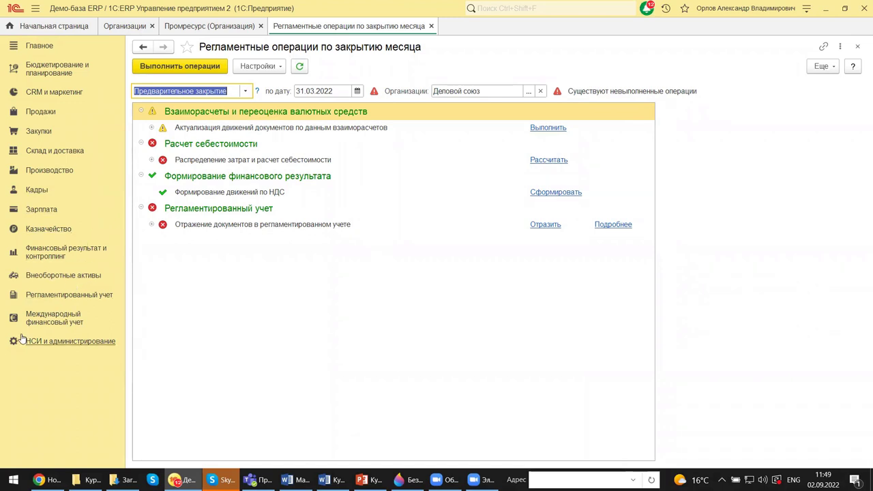
Step: View the exchange difference calculation ДС00-000010 of 28.02.2022 and the available reports in the Регламентные документы list, and close the list
click(41, 295)
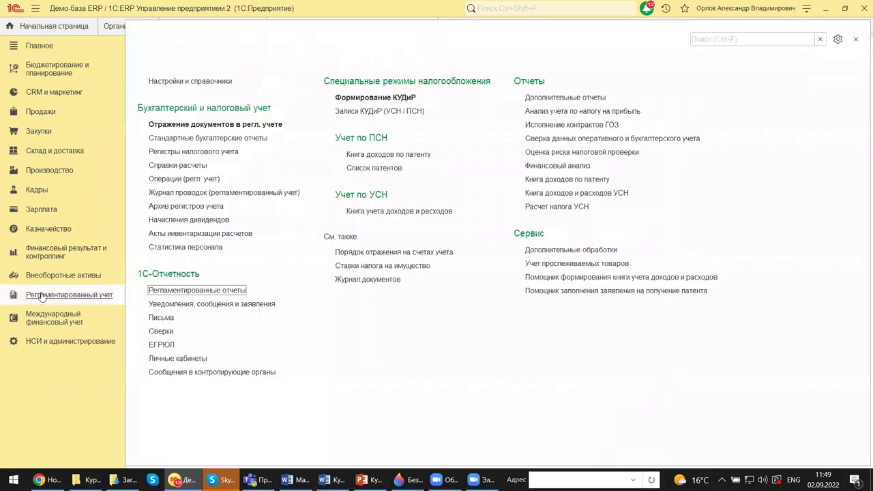
click(47, 255)
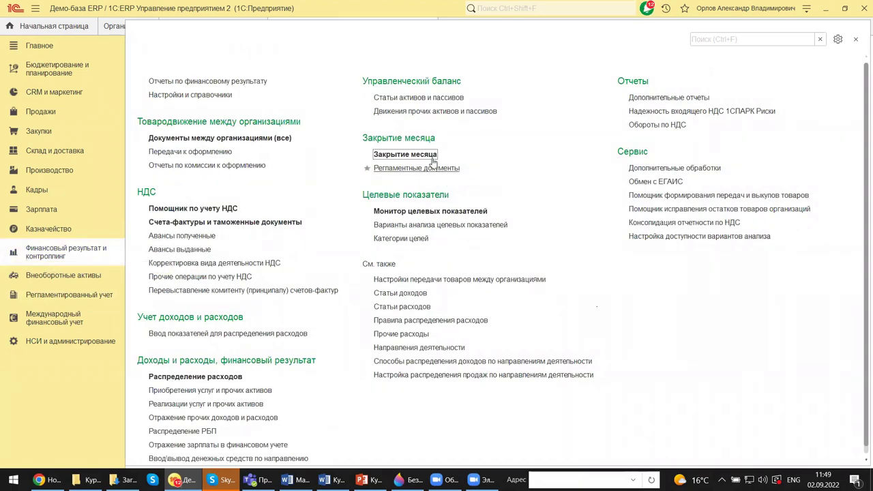
click(388, 169)
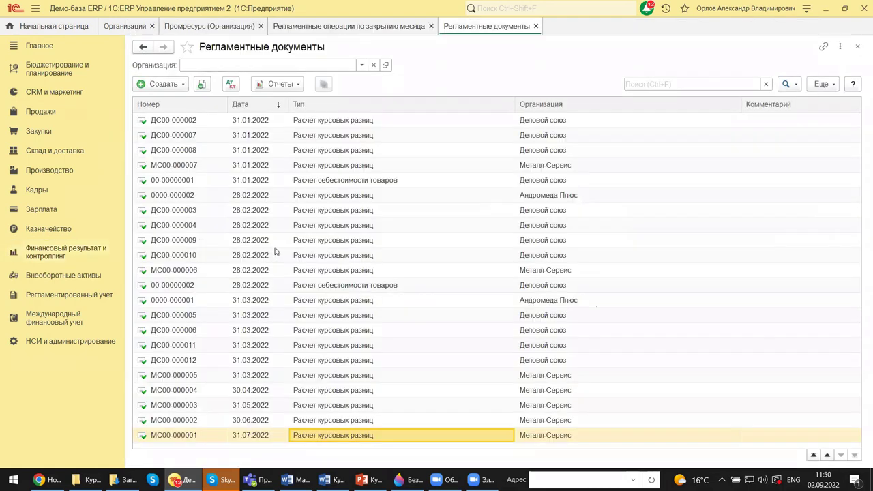
click(314, 256)
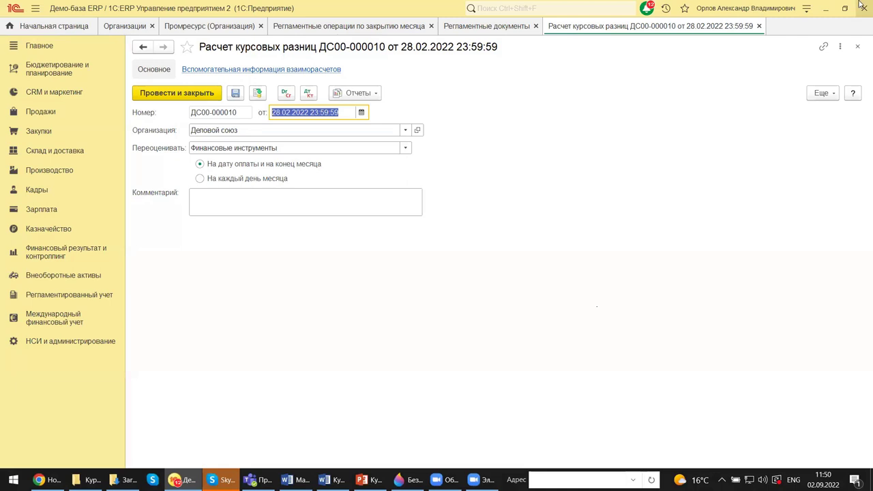
click(858, 47)
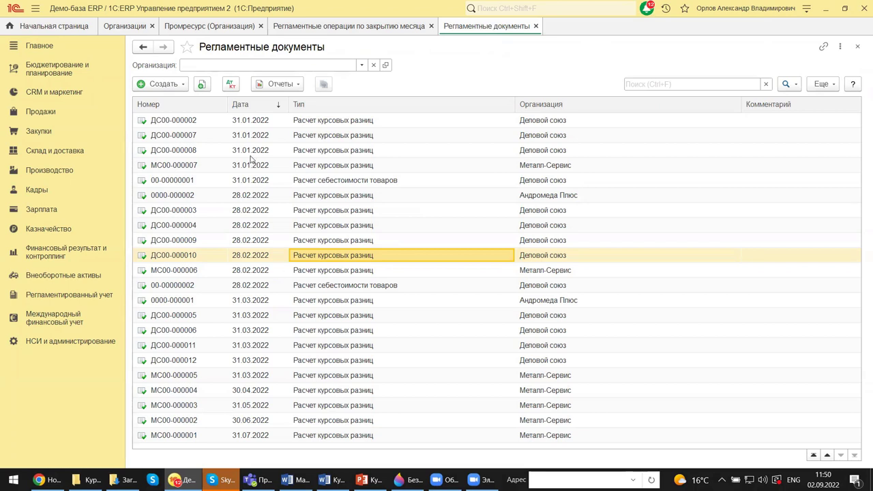
click(284, 86)
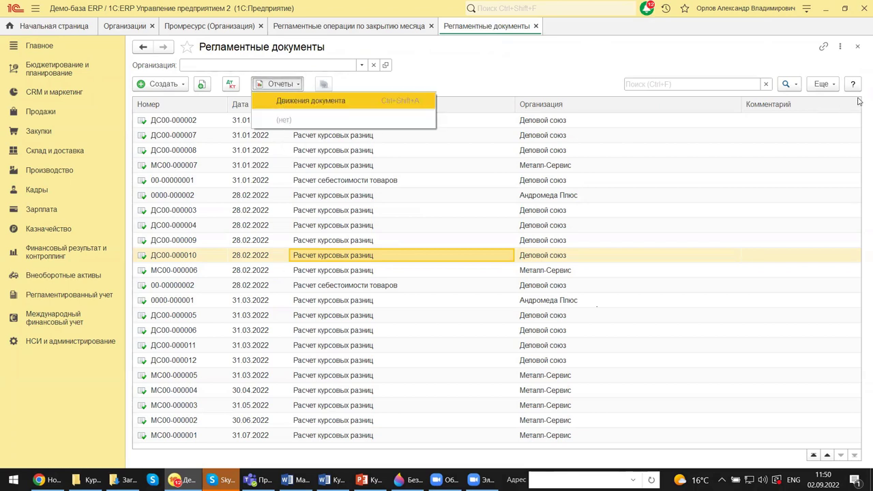
click(856, 47)
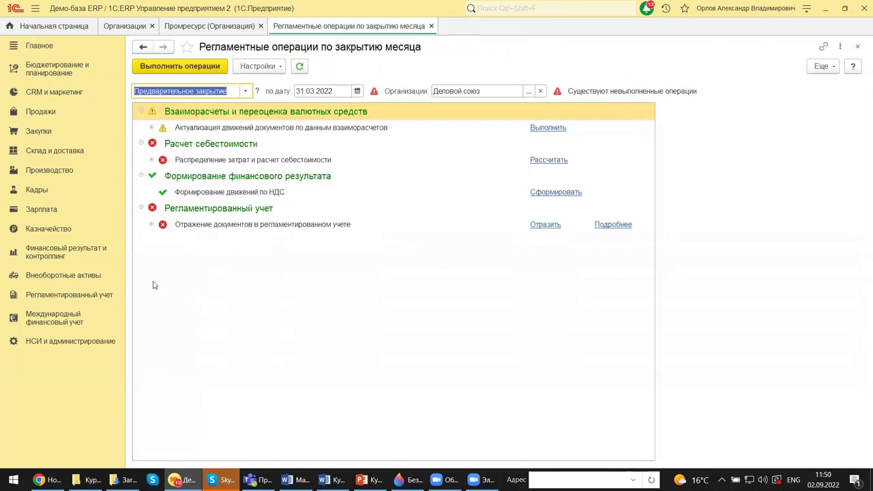
Step: Close the month-end closing page, look through the accounting policy and tax settings of Промресурс, and close its card
click(859, 47)
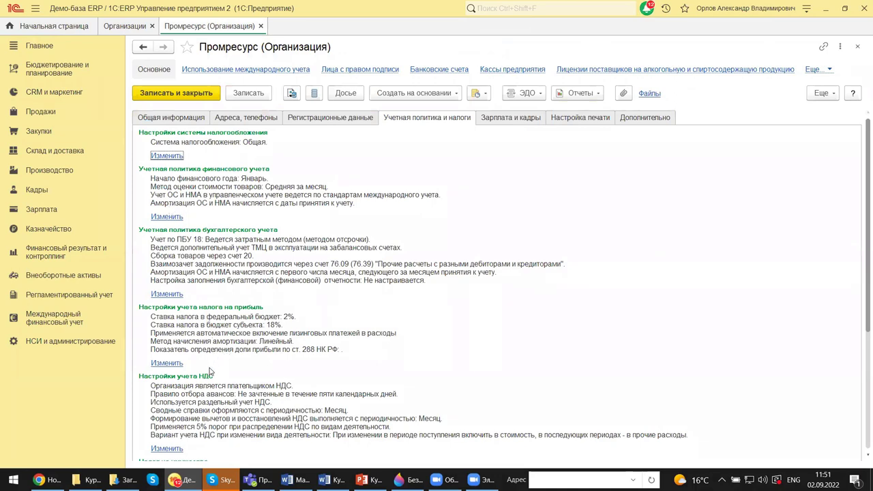
scroll(197, 376, down, 3)
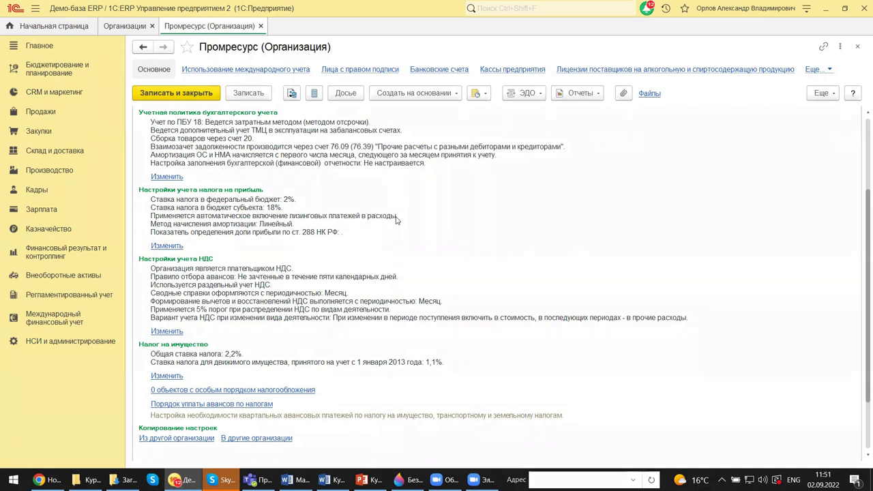
click(858, 49)
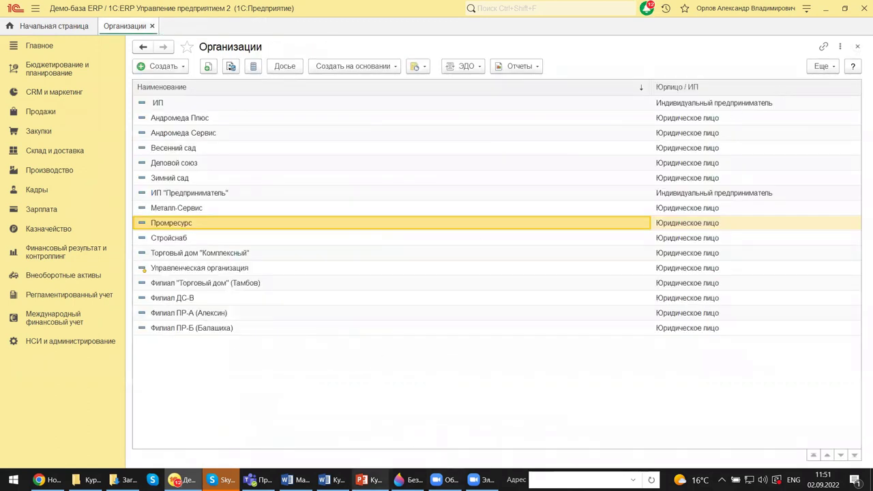
Step: Switch to the PowerPoint presentation on exchange differences and show its title slide
mouse_move(368, 479)
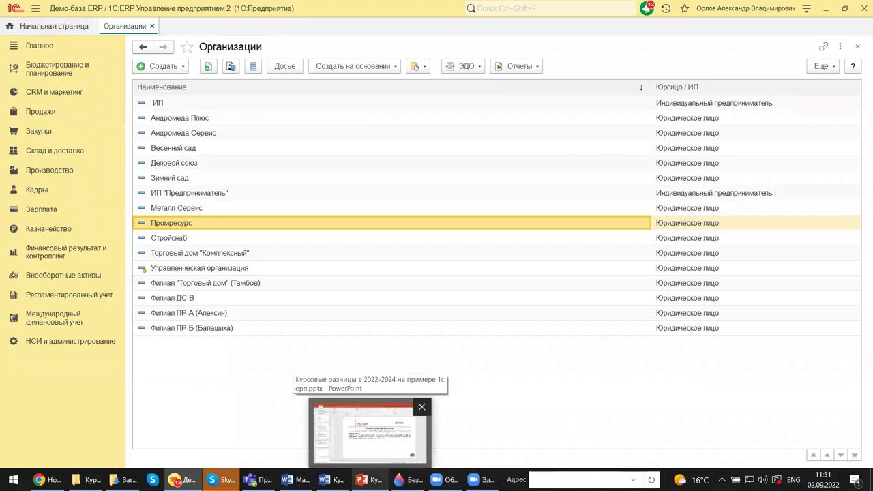
click(368, 430)
drag(134, 398, 133, 193)
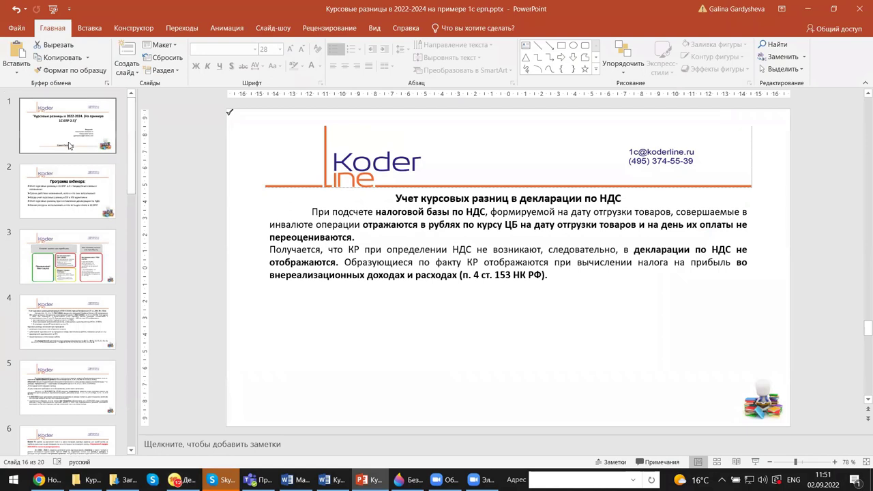
click(70, 141)
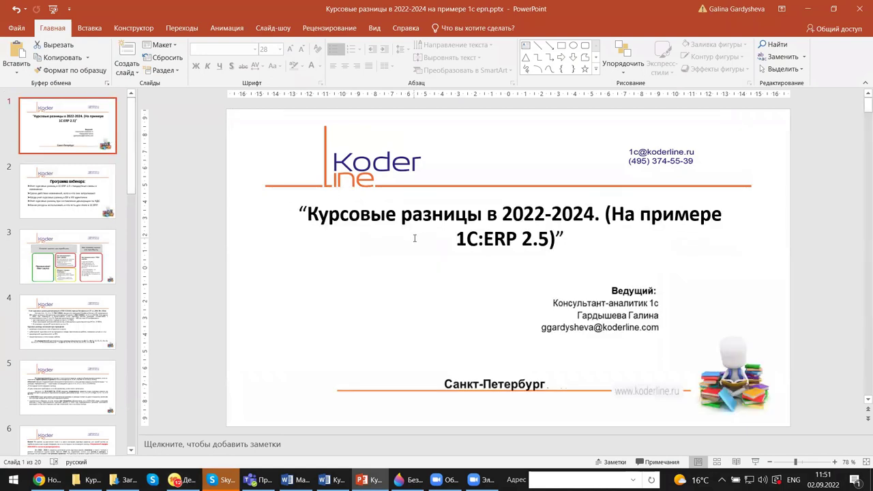